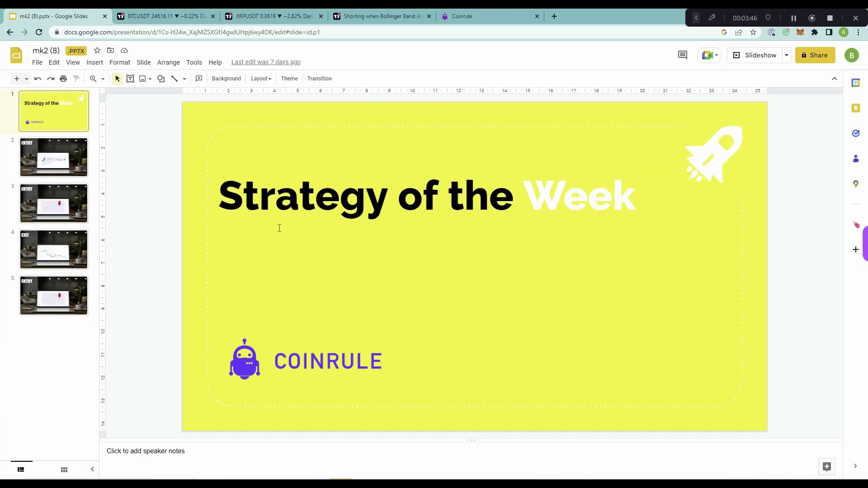
Leave the slideshow and return to the TradingView BTCUSDT chart with Bollinger Bands and RSI
{"action": "key", "text": "ctrl+Tab"}
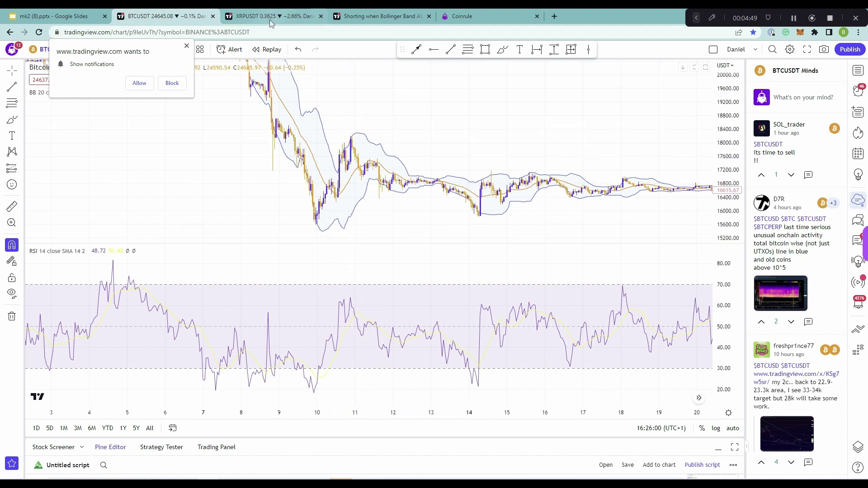
{"action": "mouse_move", "coordinate": [271, 21]}
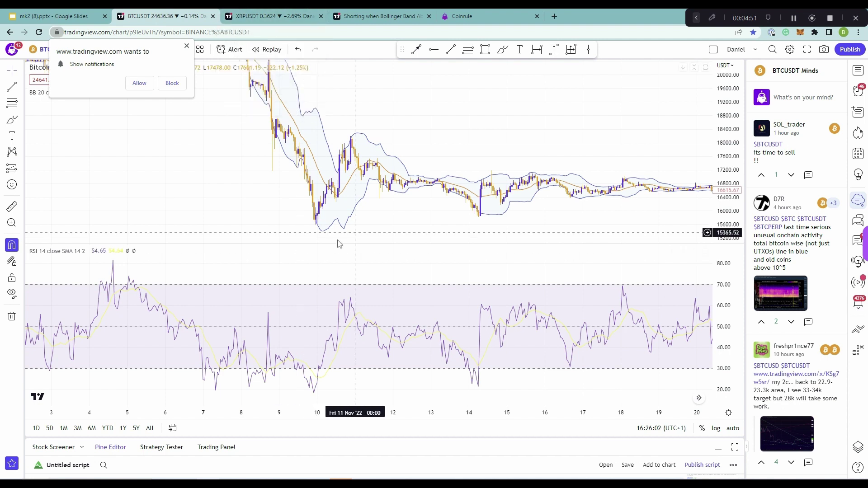
Enlarge the RSI 14 pane to fill most of the chart, shrinking the BTCUSDT price pane
{"action": "left_click_drag", "start_coordinate": [338, 244], "coordinate": [339, 145]}
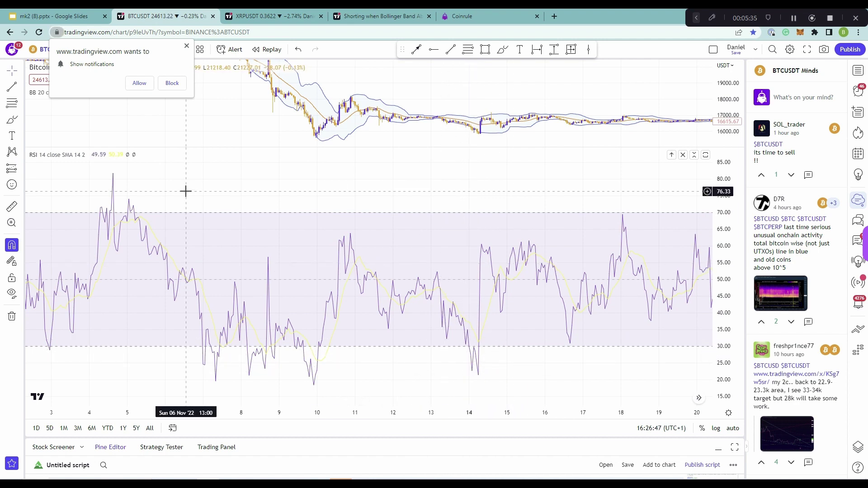
Present the ENTRY slide, with its RSI chart and red down arrow, full screen
{"action": "left_click", "coordinate": [81, 16]}
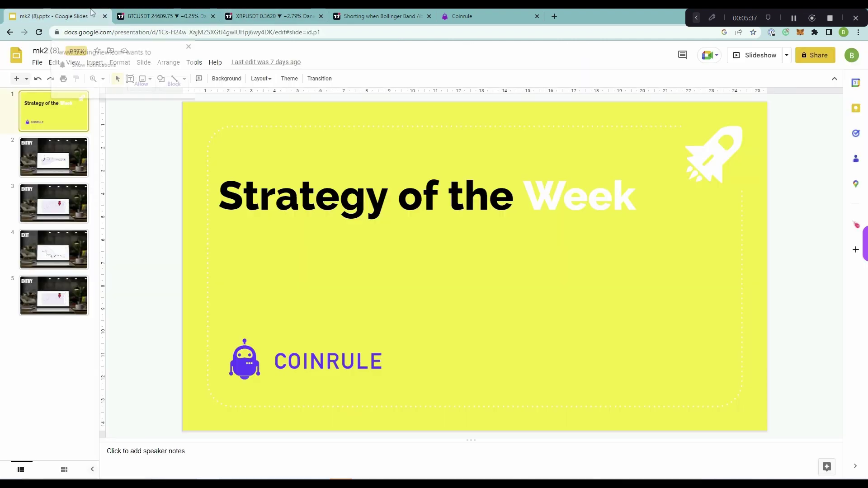
{"action": "left_click", "coordinate": [75, 149]}
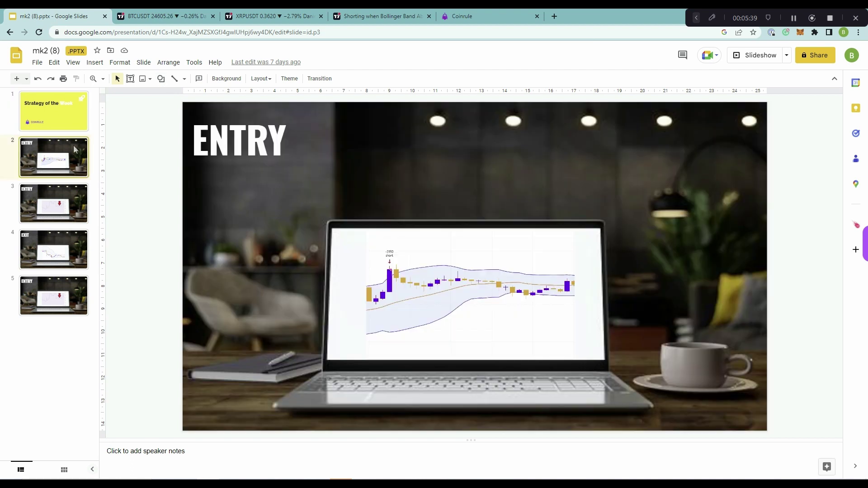
{"action": "left_click", "coordinate": [750, 56]}
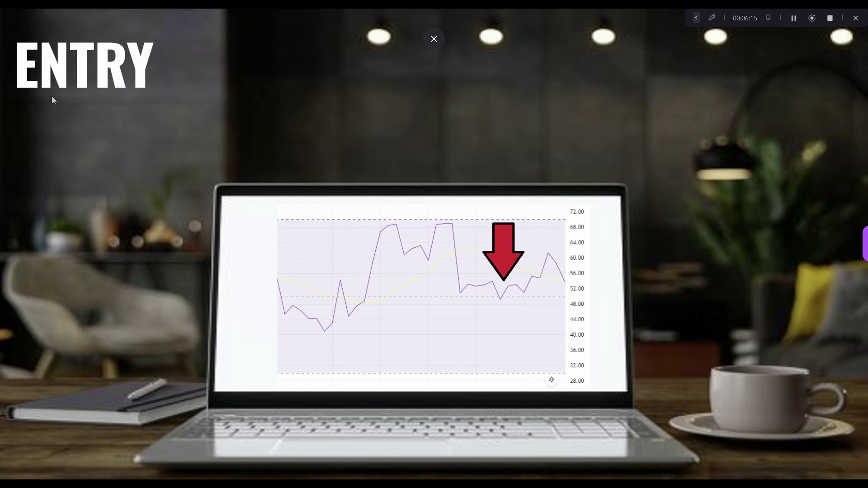
Zoom in on recent short and close markers on the XRPUSDT 2h chart, then return to the deck
{"action": "key", "text": "Escape"}
{"action": "key", "text": "ctrl+Tab"}
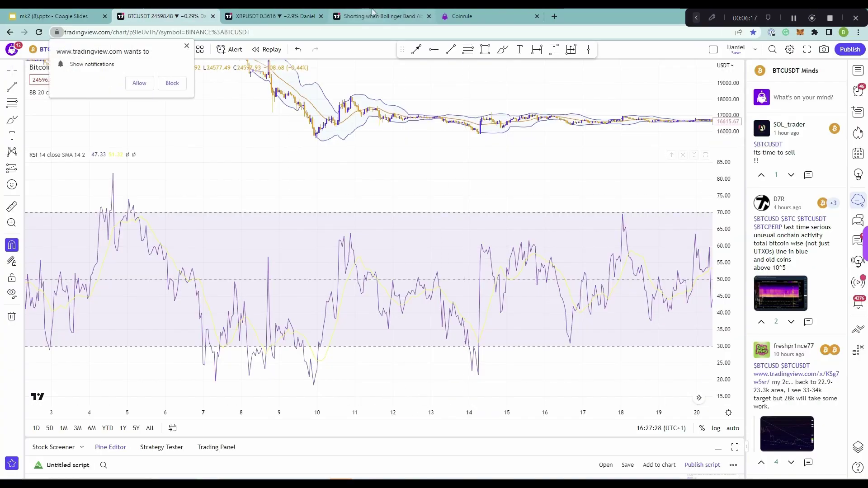
{"action": "key", "text": "ctrl+Tab"}
{"action": "scroll", "coordinate": [390, 244], "scroll_direction": "up", "scroll_amount": 2}
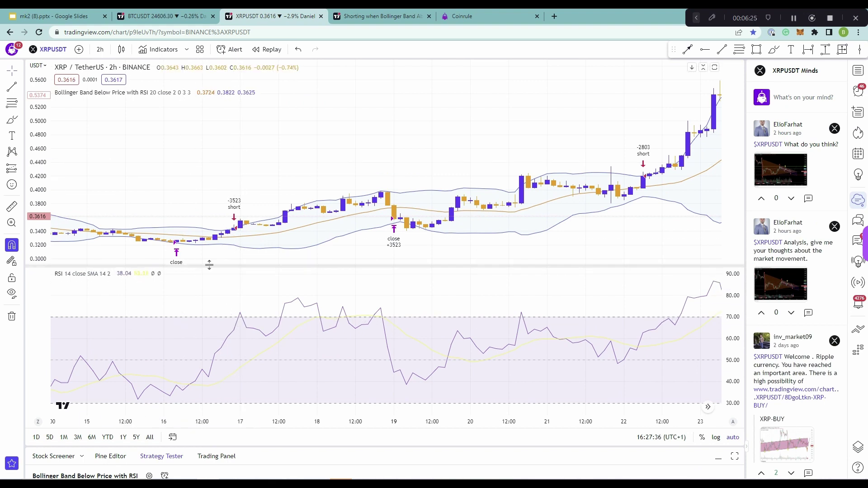
{"action": "scroll", "coordinate": [217, 235], "scroll_direction": "up", "scroll_amount": 2}
{"action": "left_click_drag", "start_coordinate": [97, 244], "coordinate": [145, 239]}
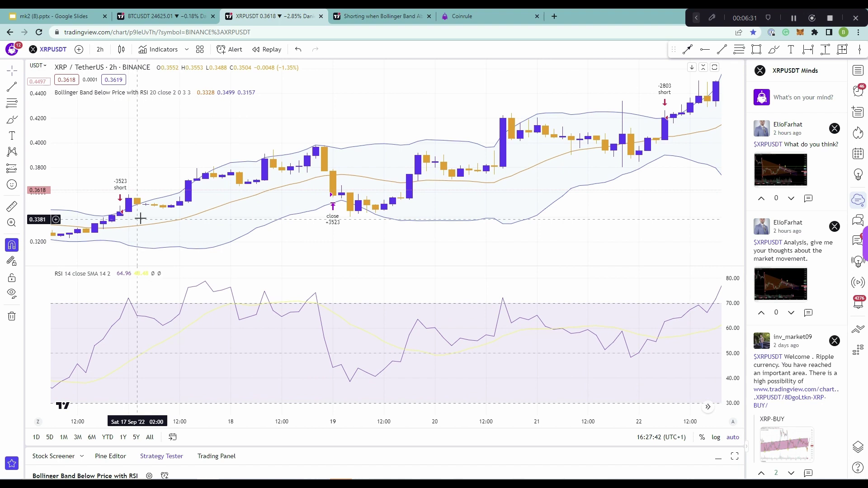
{"action": "left_click", "coordinate": [51, 16]}
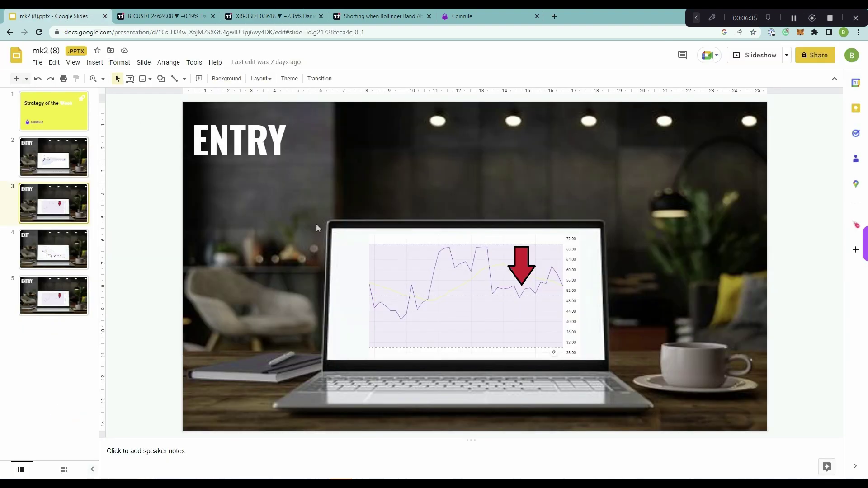
Present the EXIT slide full screen, then leave the slideshow
{"action": "key", "text": "Down"}
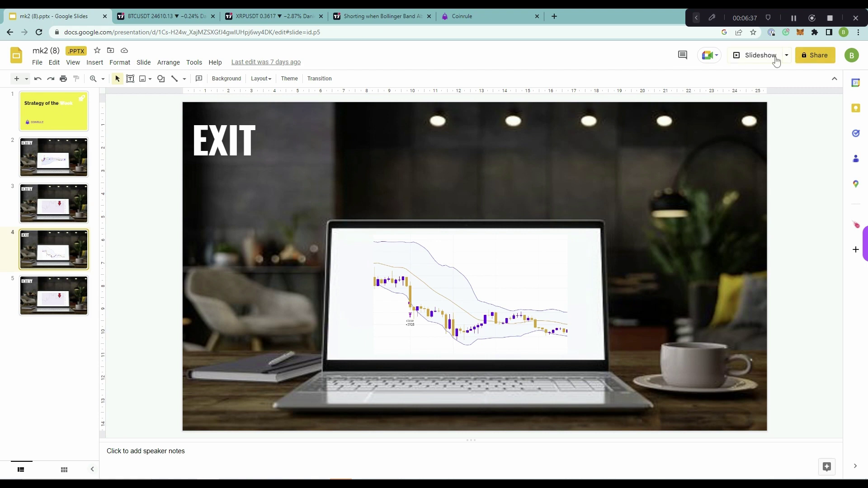
{"action": "left_click", "coordinate": [770, 55]}
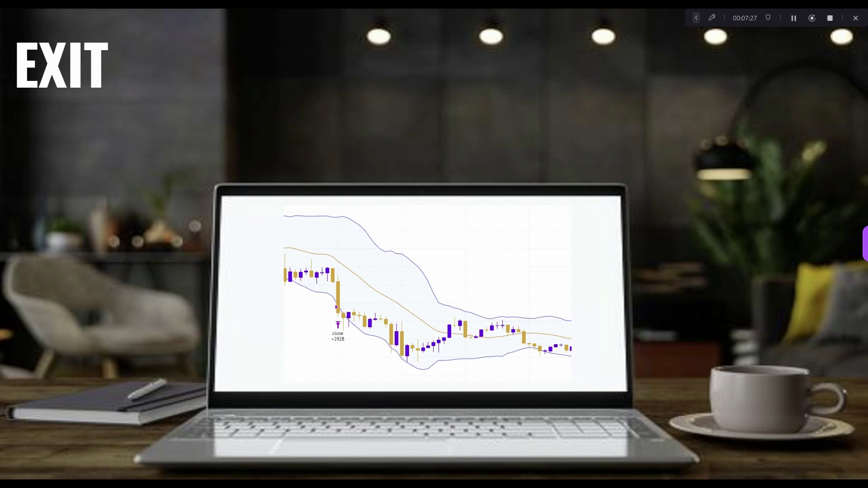
{"action": "key", "text": "F1"}
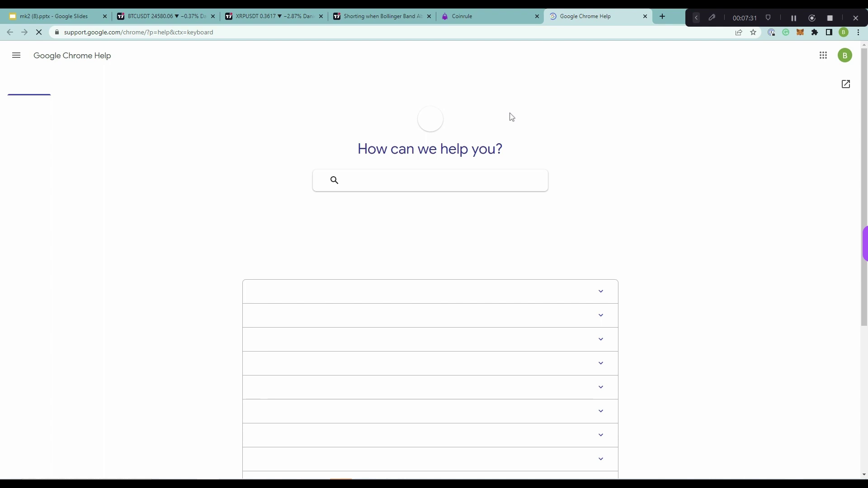
Review the Shorting when Bollinger Band Above Price with RSI script page and add it to favorite indicators
{"action": "left_click", "coordinate": [408, 12]}
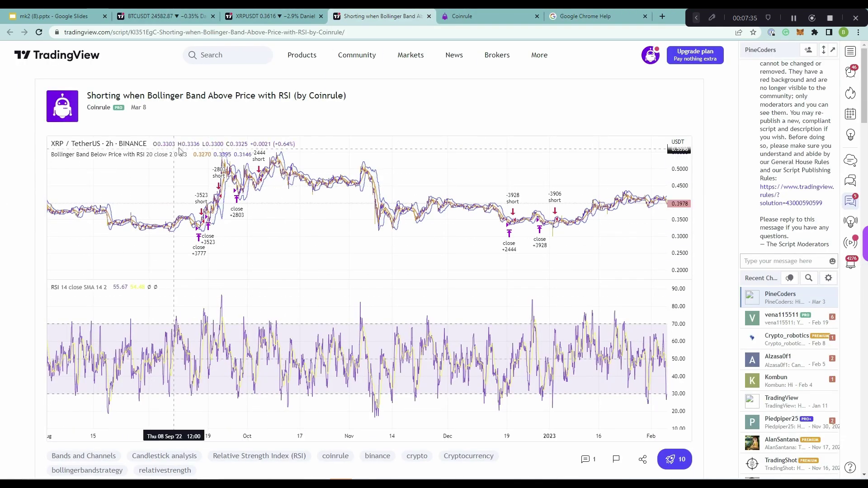
{"action": "scroll", "coordinate": [260, 215], "scroll_direction": "down", "scroll_amount": 4}
{"action": "scroll", "coordinate": [82, 252], "scroll_direction": "down", "scroll_amount": 4}
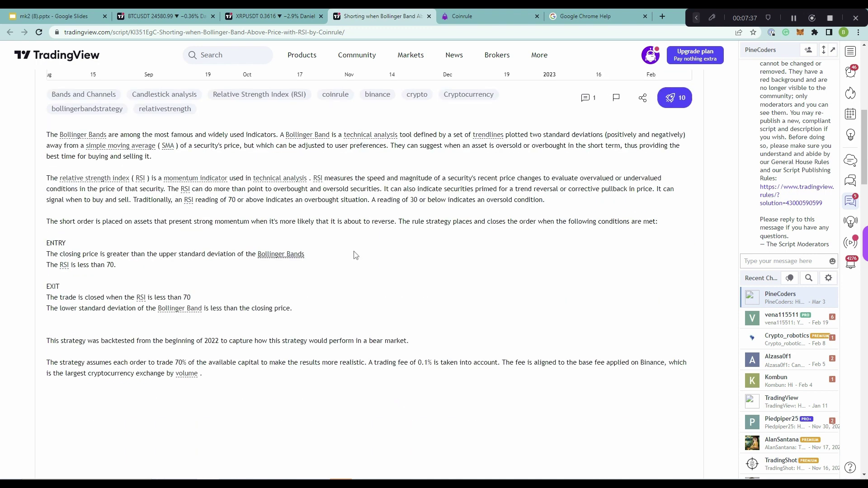
{"action": "scroll", "coordinate": [83, 252], "scroll_direction": "down", "scroll_amount": 6}
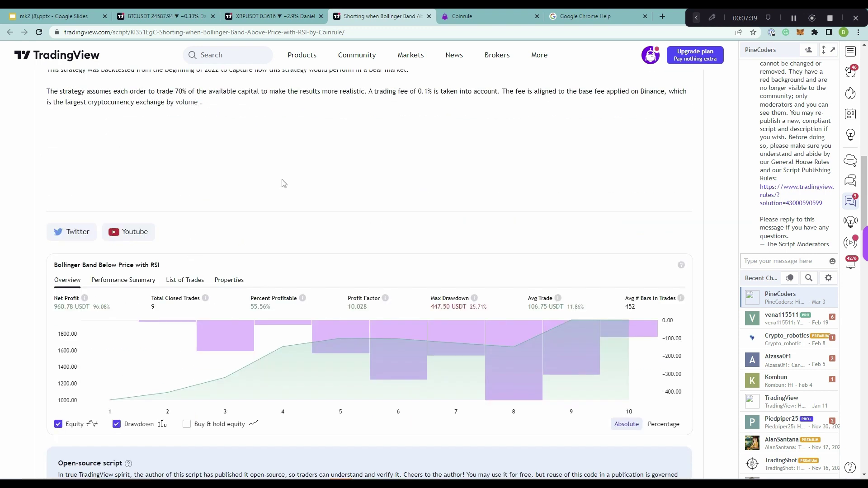
{"action": "scroll", "coordinate": [271, 177], "scroll_direction": "up", "scroll_amount": 1}
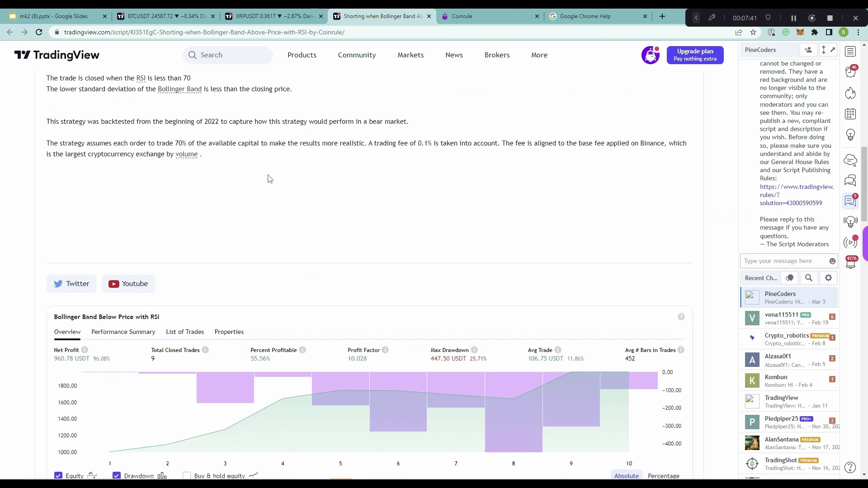
{"action": "scroll", "coordinate": [271, 178], "scroll_direction": "down", "scroll_amount": 4}
{"action": "right_click", "coordinate": [271, 178]}
{"action": "left_click", "coordinate": [165, 429]}
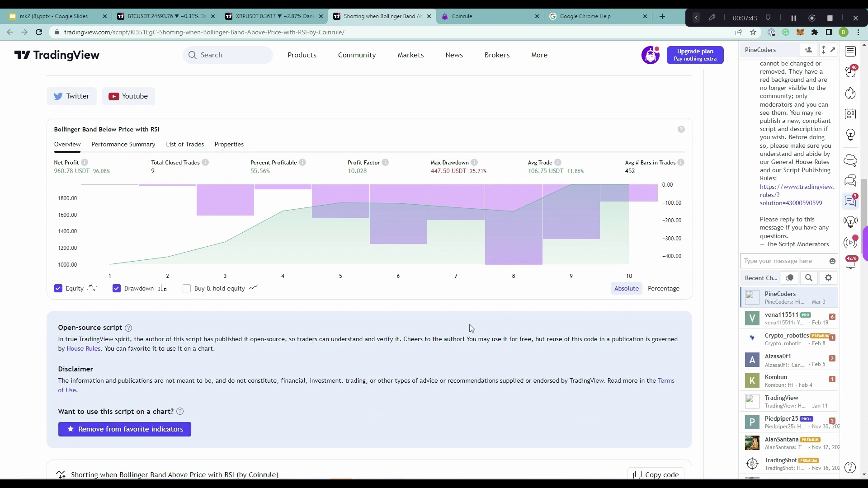
{"action": "left_click", "coordinate": [298, 16]}
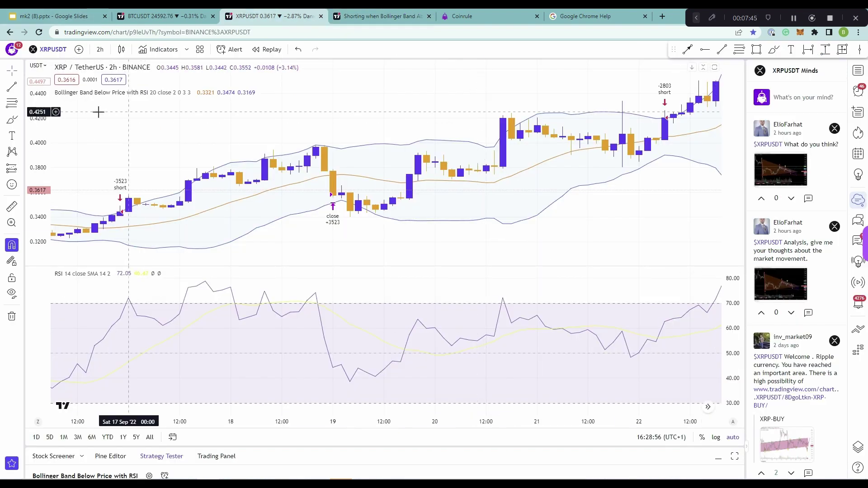
Browse the indicators list and the strategy's description page, then close the list
{"action": "left_click", "coordinate": [151, 50]}
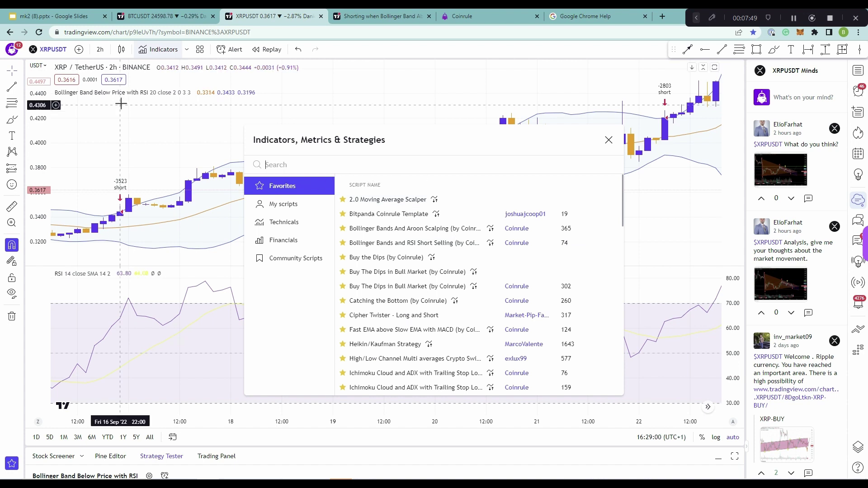
{"action": "left_click", "coordinate": [379, 16]}
{"action": "scroll", "coordinate": [136, 72], "scroll_direction": "up", "scroll_amount": 10}
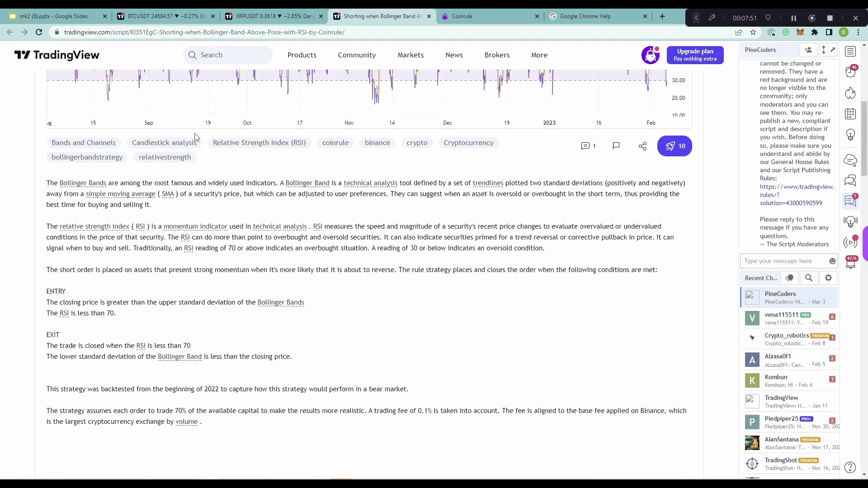
{"action": "left_click", "coordinate": [271, 16]}
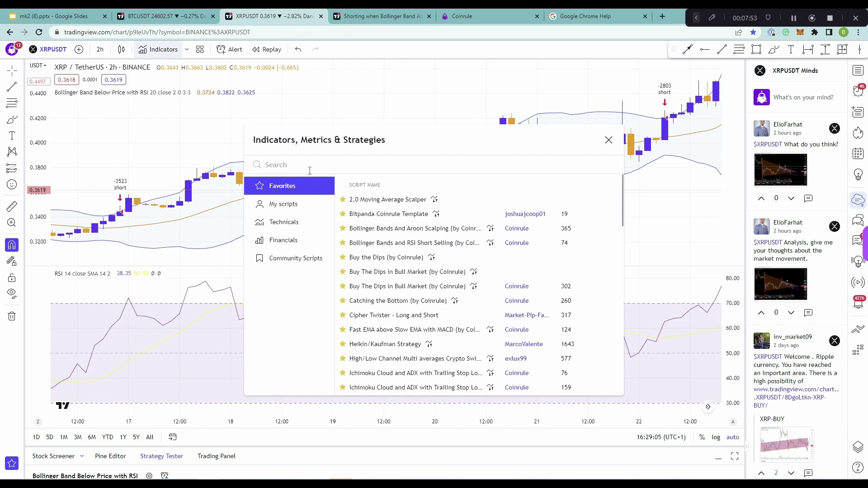
{"action": "left_click", "coordinate": [605, 139]}
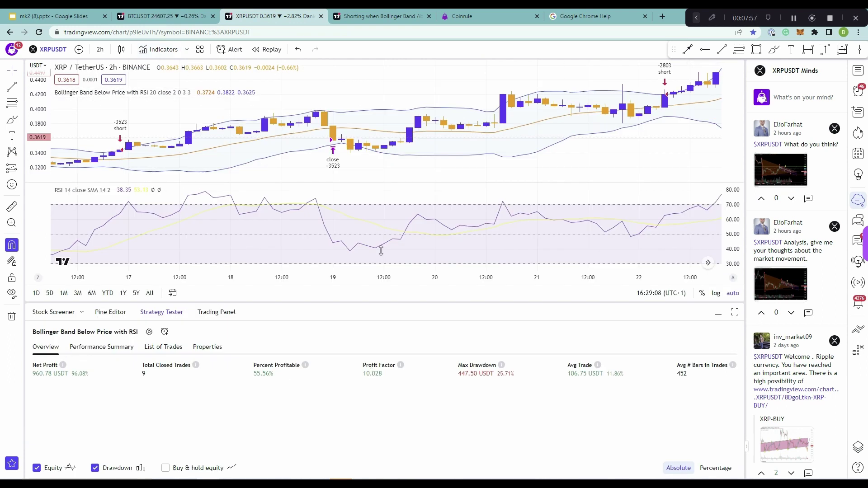
Expand the Strategy Tester results and zoom out the XRPUSDT 2h chart to show more trades
{"action": "left_click_drag", "start_coordinate": [372, 446], "coordinate": [362, 256]}
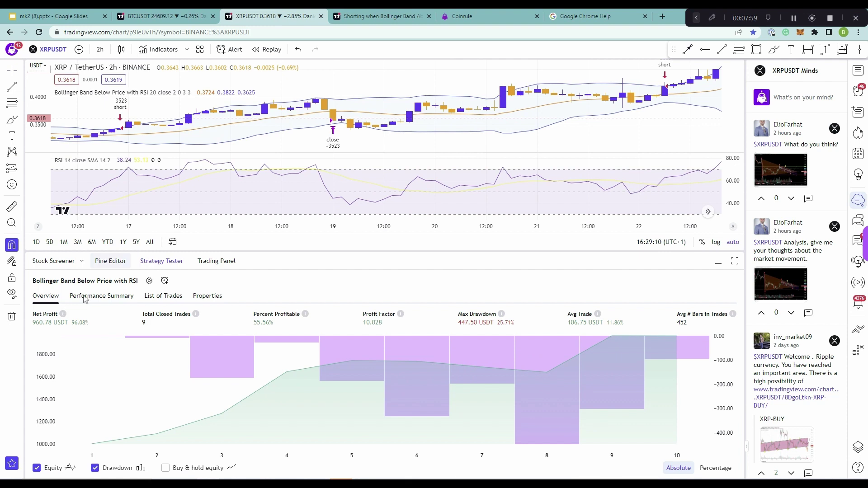
{"action": "scroll", "coordinate": [511, 125], "scroll_direction": "down", "scroll_amount": 3}
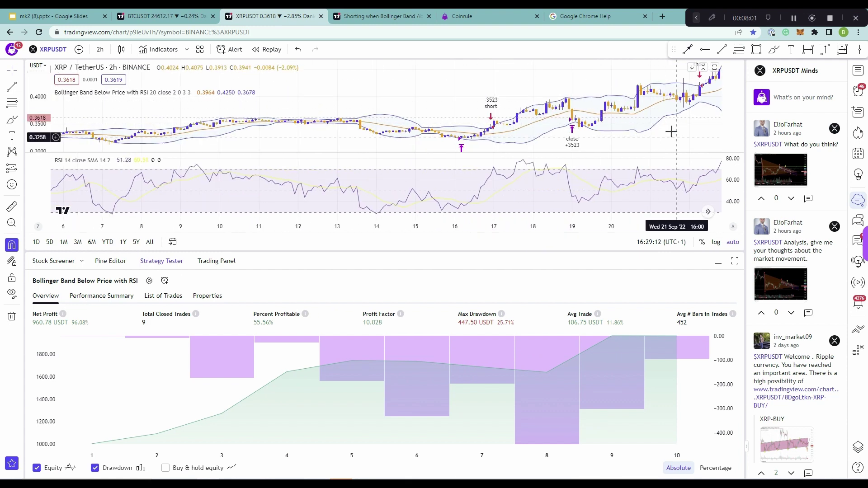
{"action": "scroll", "coordinate": [587, 137], "scroll_direction": "down", "scroll_amount": 3}
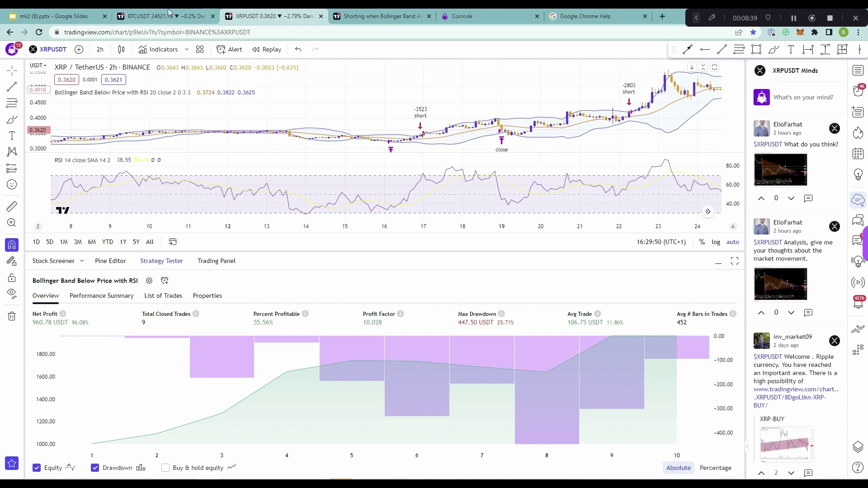
Check the XRP chart on 1-hour bars, then set it back to 2-hour bars
{"action": "left_click", "coordinate": [101, 50]}
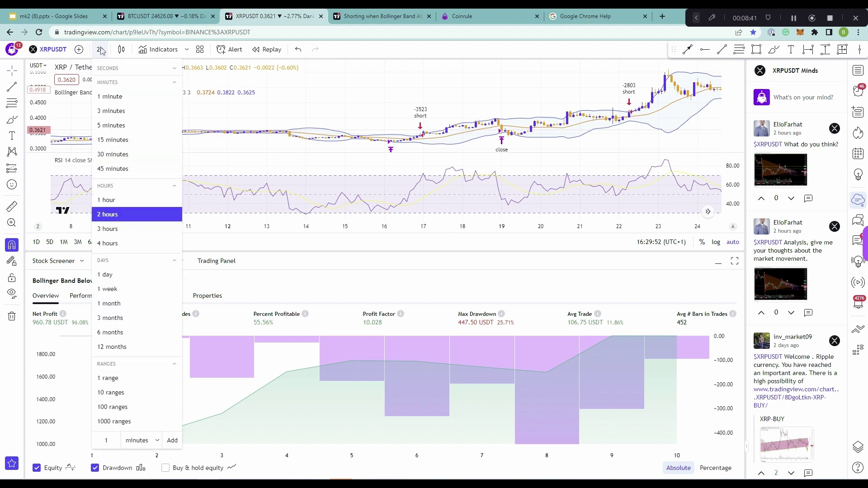
{"action": "left_click", "coordinate": [130, 198]}
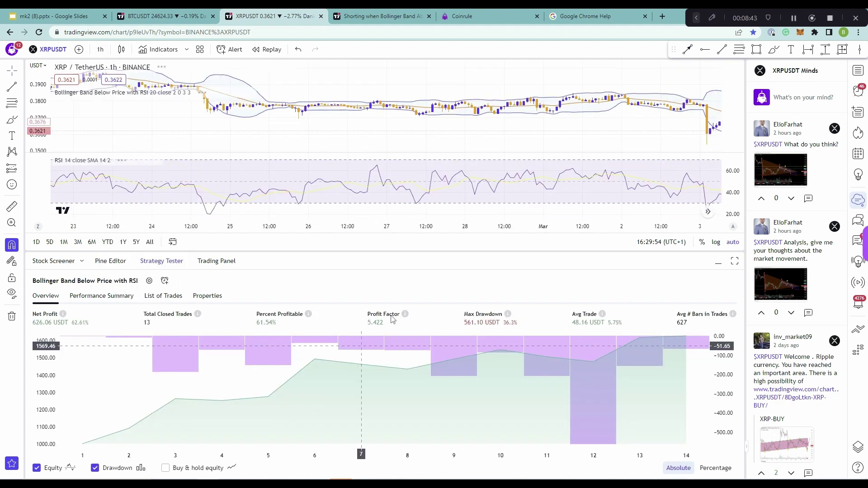
{"action": "left_click", "coordinate": [99, 49]}
{"action": "left_click", "coordinate": [125, 217]}
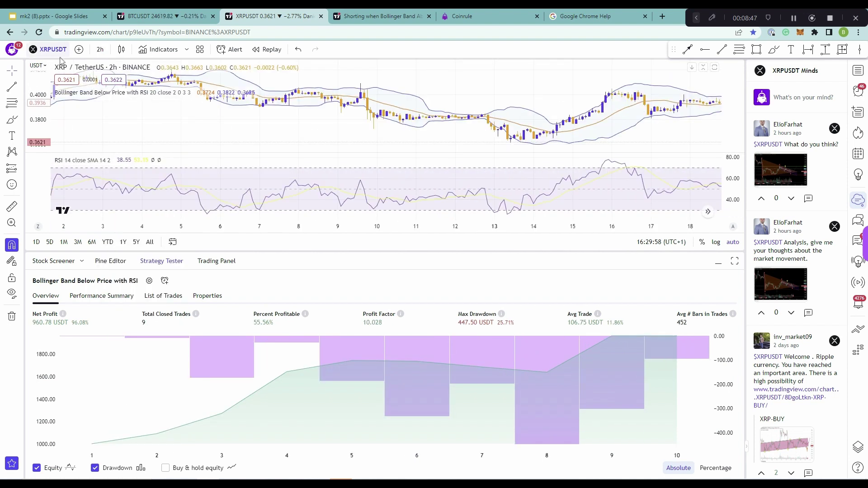
Load the Binance BTCUSDT chart on 1-hour bars
{"action": "left_click", "coordinate": [59, 49]}
{"action": "type", "text": "BTC"}
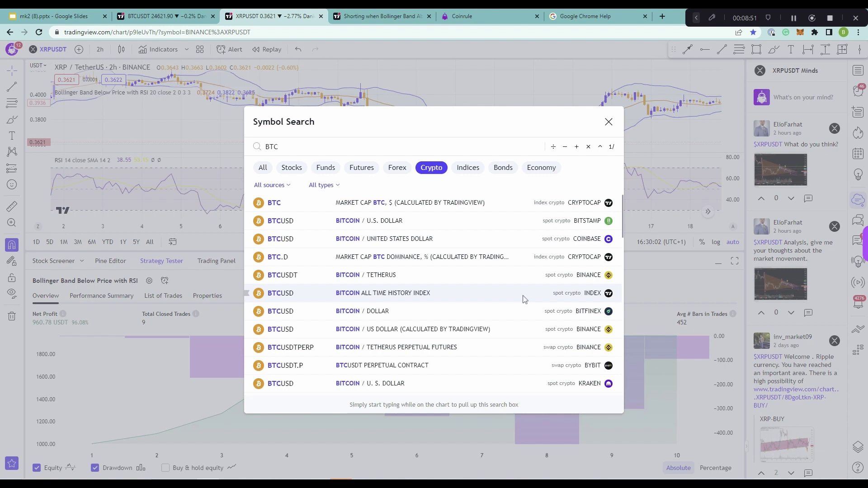
{"action": "left_click", "coordinate": [472, 275]}
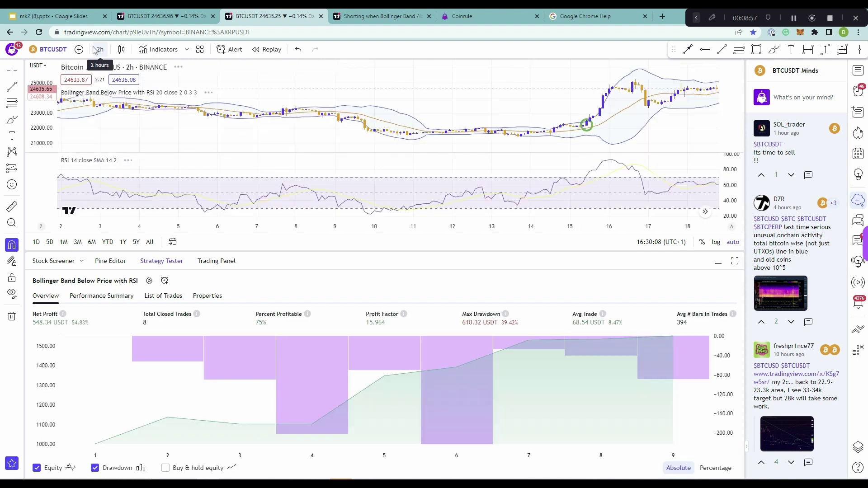
{"action": "left_click", "coordinate": [97, 50]}
{"action": "left_click", "coordinate": [121, 200]}
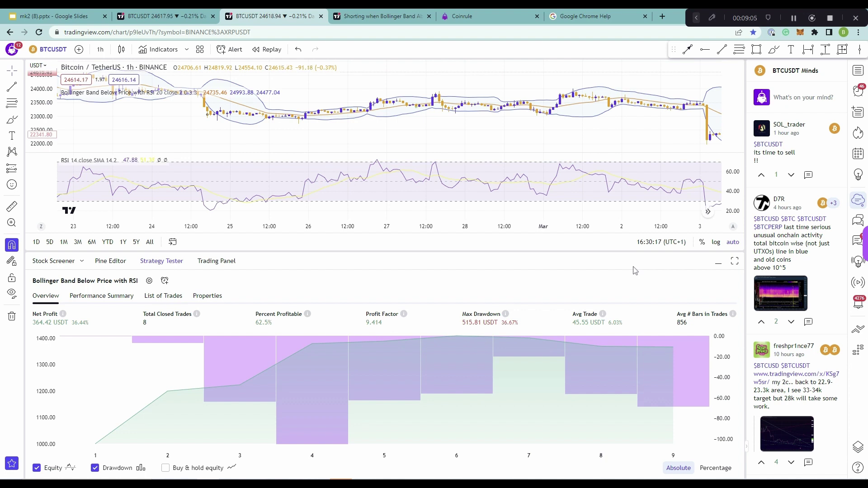
Return to the Binance XRPUSDT chart on 2-hour bars
{"action": "left_click", "coordinate": [51, 49]}
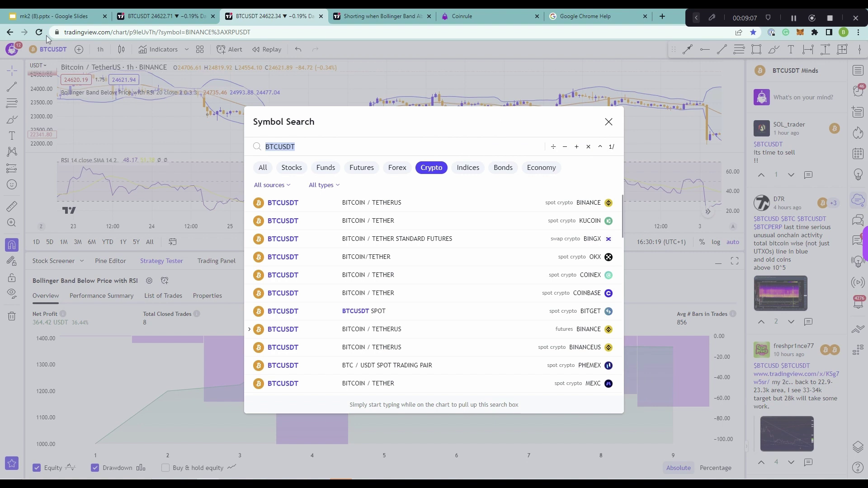
{"action": "type", "text": "XR"}
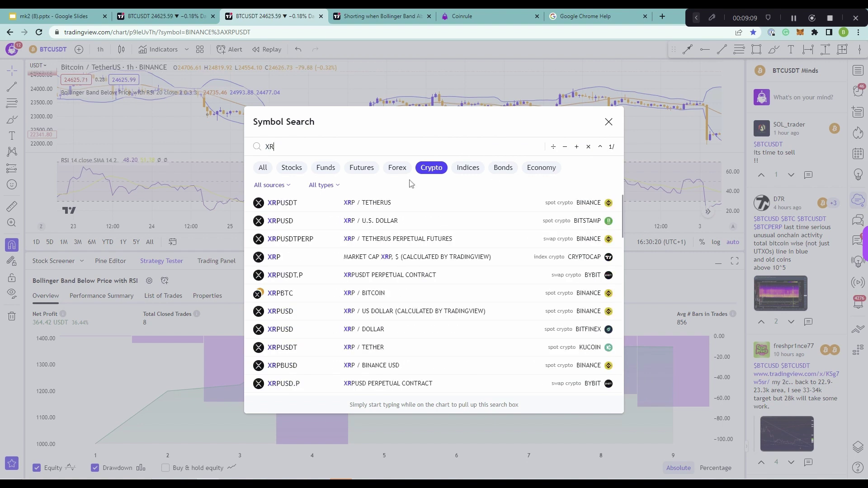
{"action": "left_click", "coordinate": [411, 202]}
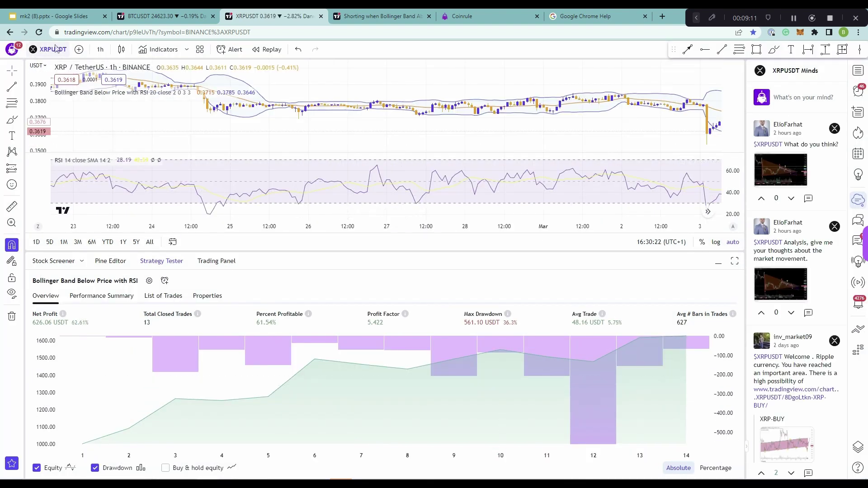
{"action": "left_click", "coordinate": [97, 50]}
{"action": "left_click", "coordinate": [104, 213]}
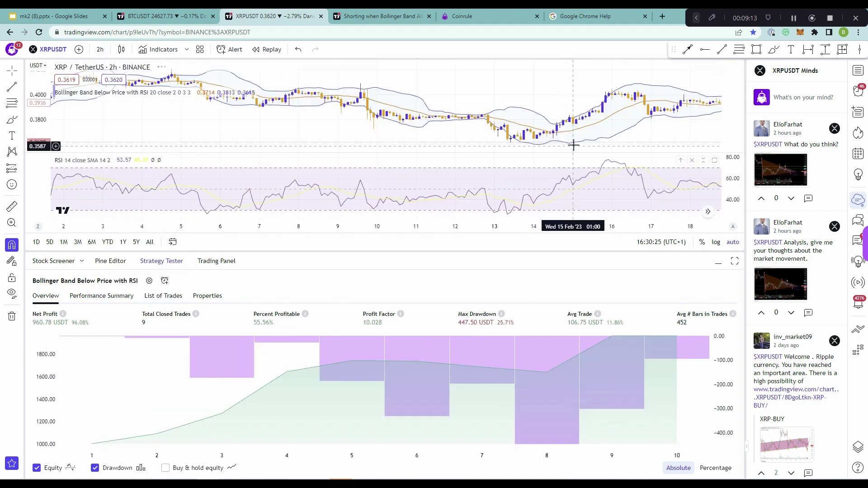
{"action": "left_click", "coordinate": [487, 14]}
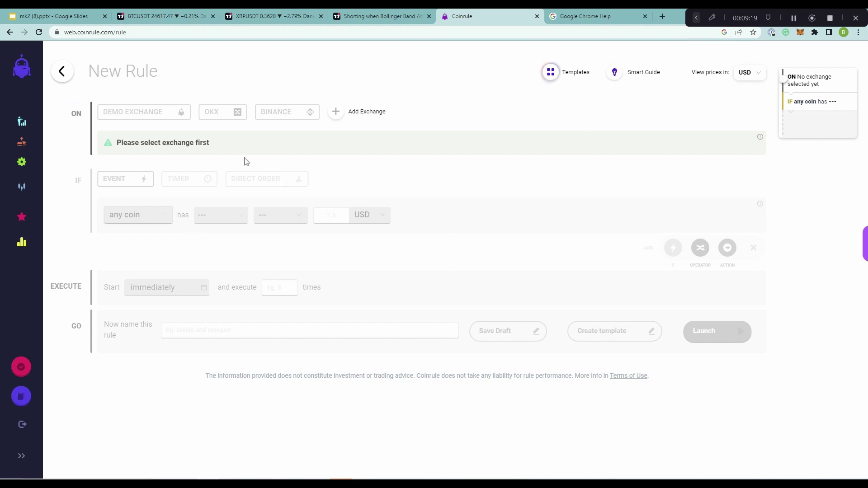
Choose Demo Exchange and load the 'Shorting when Bollinger Band Above Price with RSI' template
{"action": "left_click", "coordinate": [143, 118]}
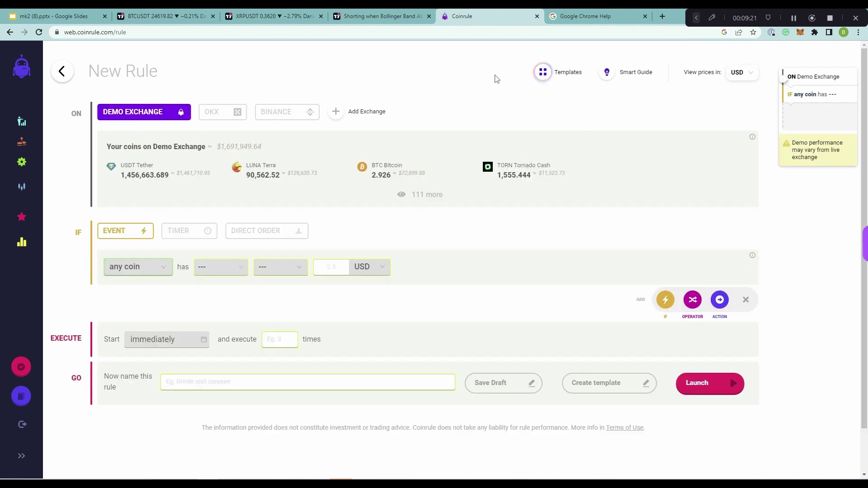
{"action": "left_click", "coordinate": [549, 72]}
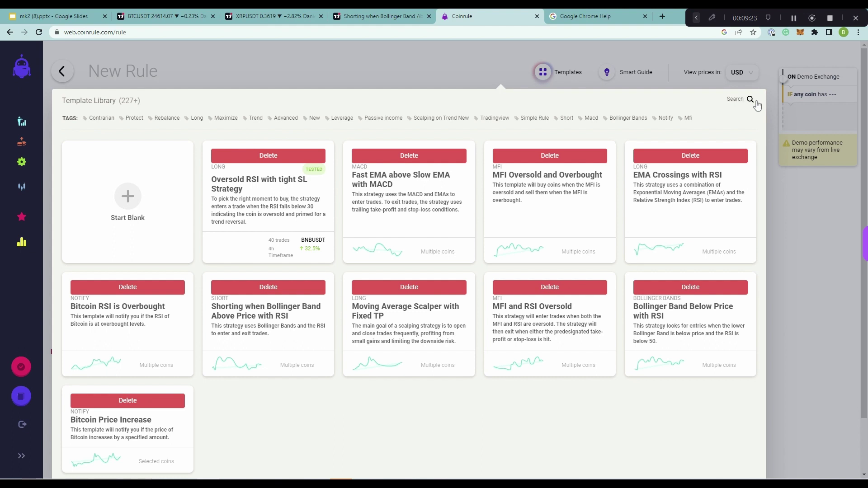
{"action": "left_click", "coordinate": [754, 103]}
{"action": "type", "text": "sho"}
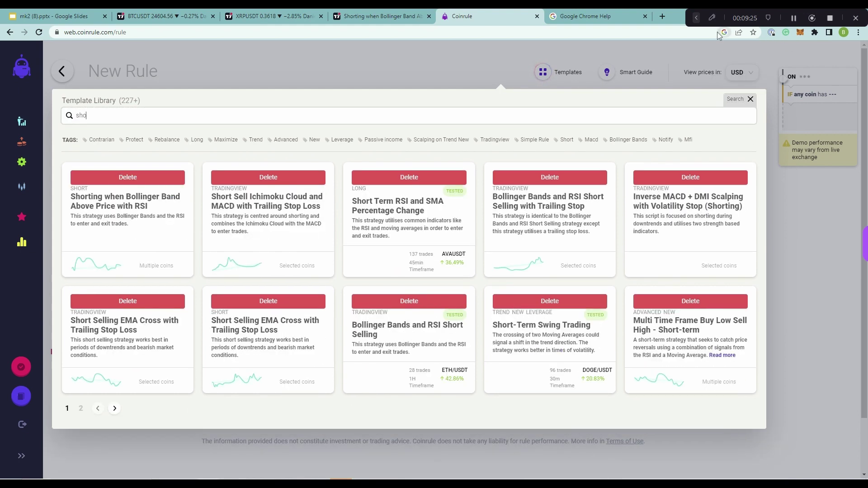
{"action": "type", "text": "rtiun"}
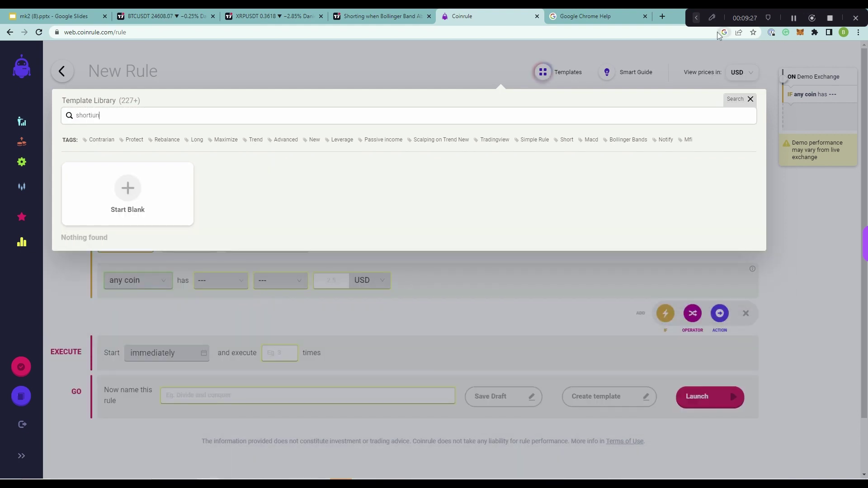
{"action": "type", "text": "ging when"}
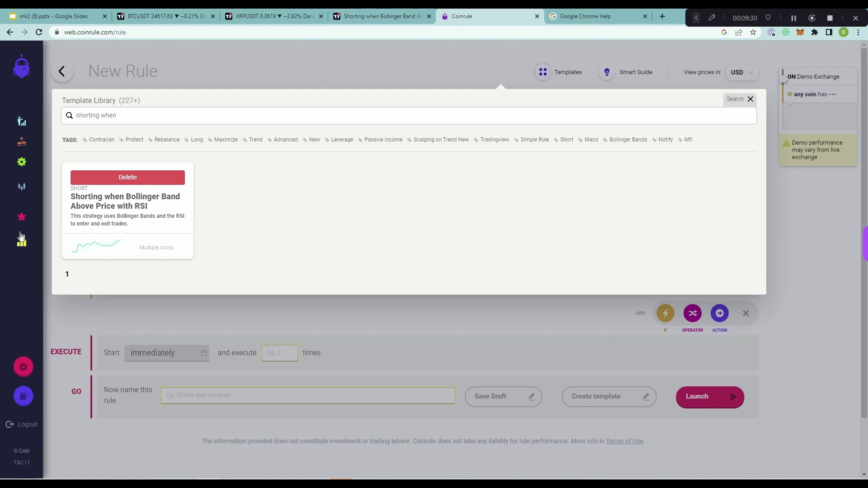
{"action": "left_click", "coordinate": [117, 209]}
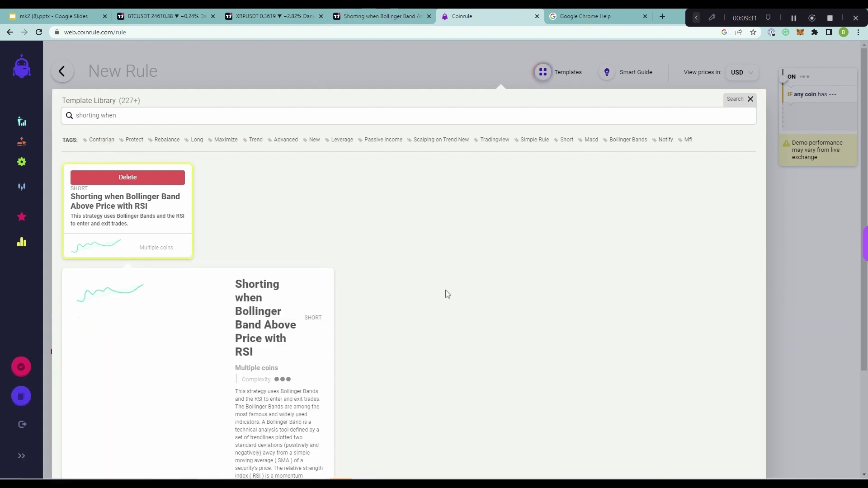
{"action": "scroll", "coordinate": [293, 357], "scroll_direction": "down", "scroll_amount": 3}
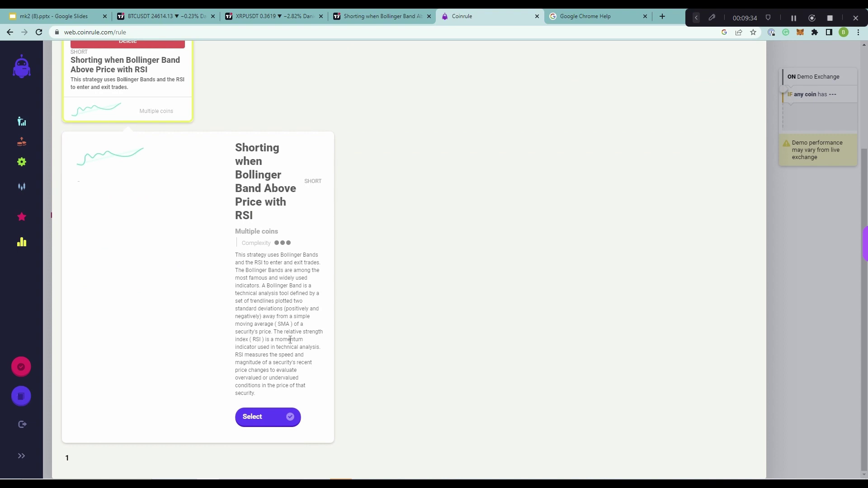
{"action": "left_click", "coordinate": [287, 416]}
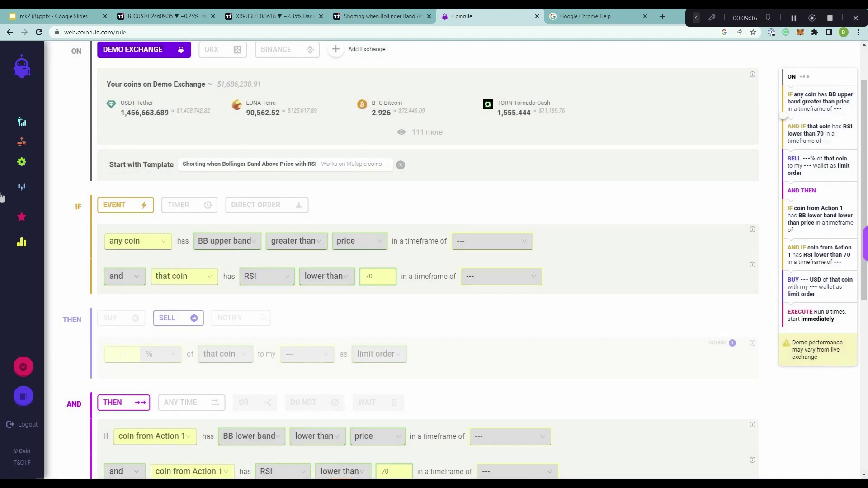
Set the first condition to watch the XRP coin
{"action": "left_click", "coordinate": [131, 250]}
{"action": "type", "text": "xr"}
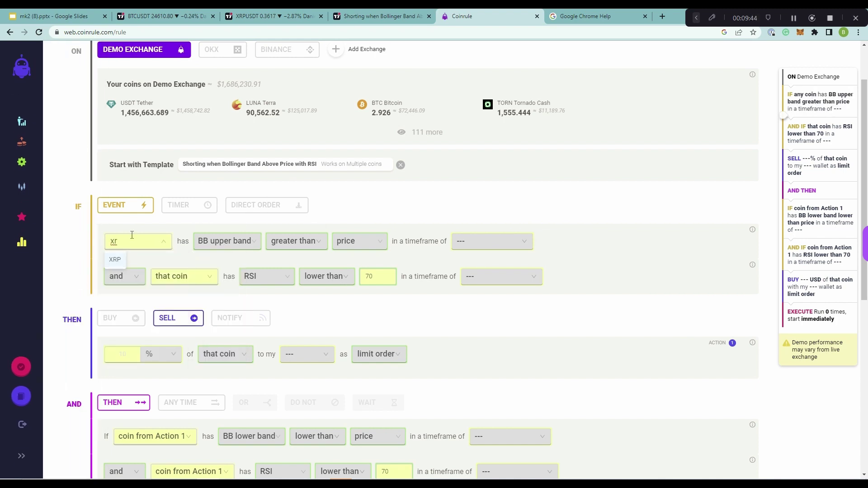
{"action": "mouse_move", "coordinate": [2, 116]}
{"action": "key", "text": "Return"}
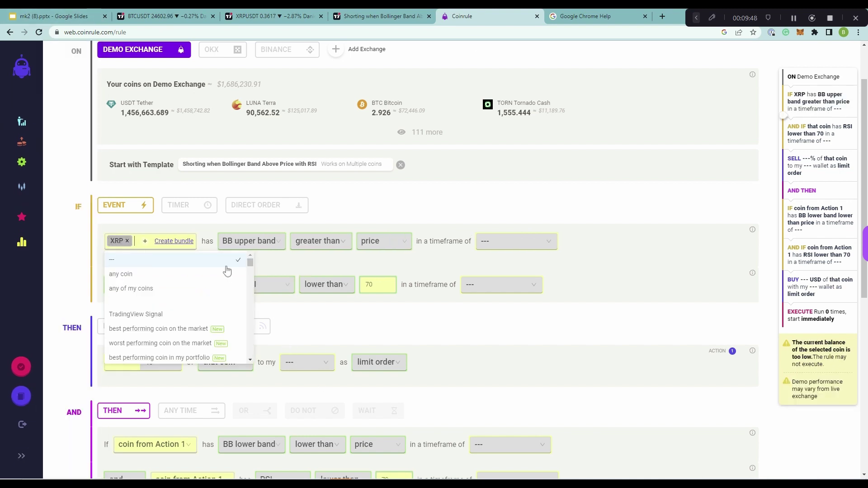
{"action": "scroll", "coordinate": [177, 316], "scroll_direction": "down", "scroll_amount": 2}
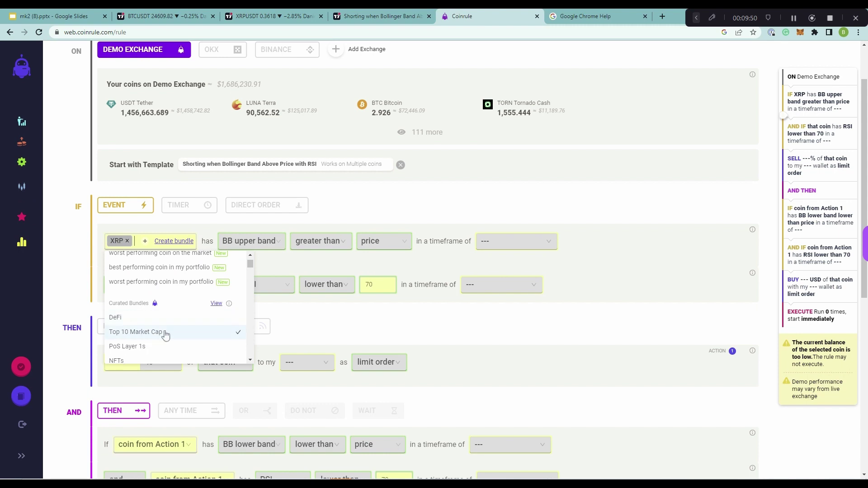
{"action": "scroll", "coordinate": [180, 330], "scroll_direction": "up", "scroll_amount": 1}
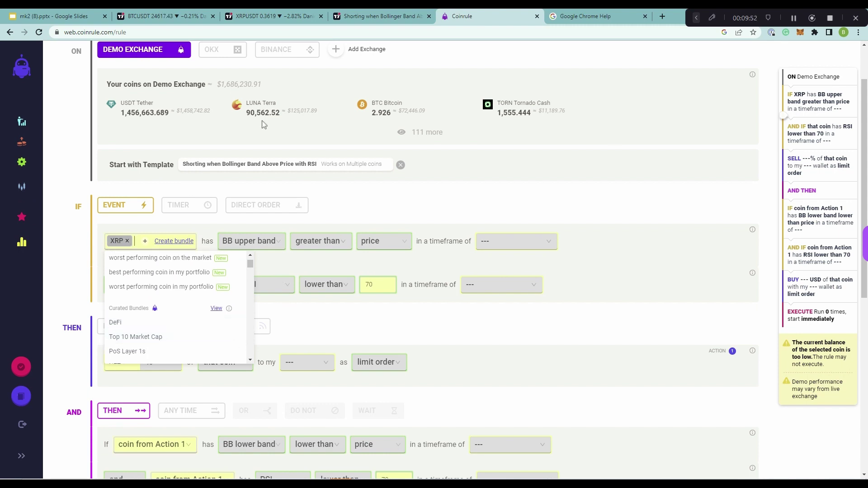
{"action": "left_click", "coordinate": [472, 216]}
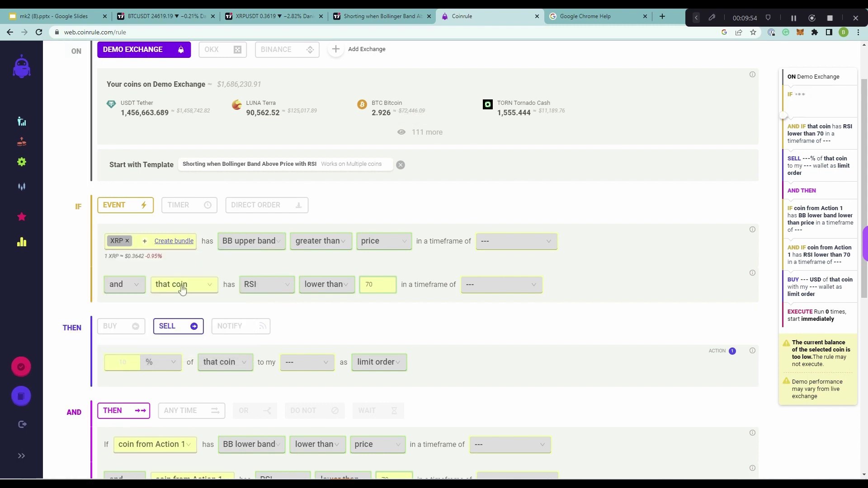
Set both the Bollinger band and RSI conditions to a 1 hour timeframe
{"action": "mouse_move", "coordinate": [827, 230]}
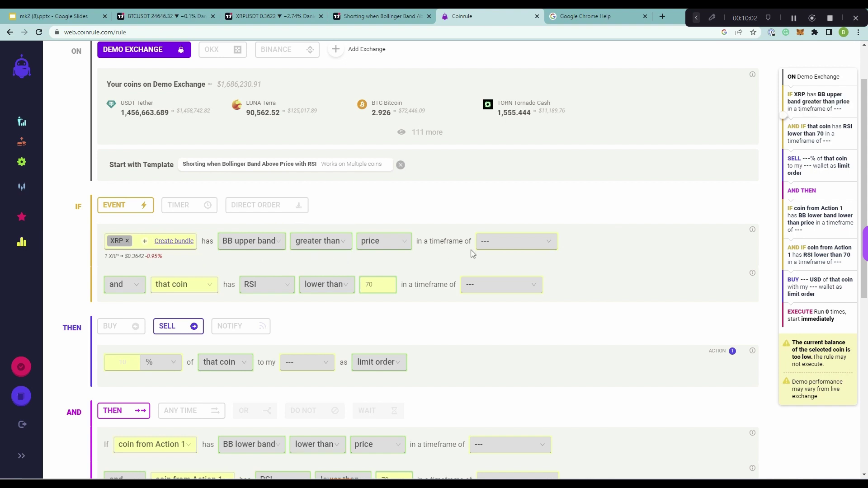
{"action": "left_click", "coordinate": [518, 241]}
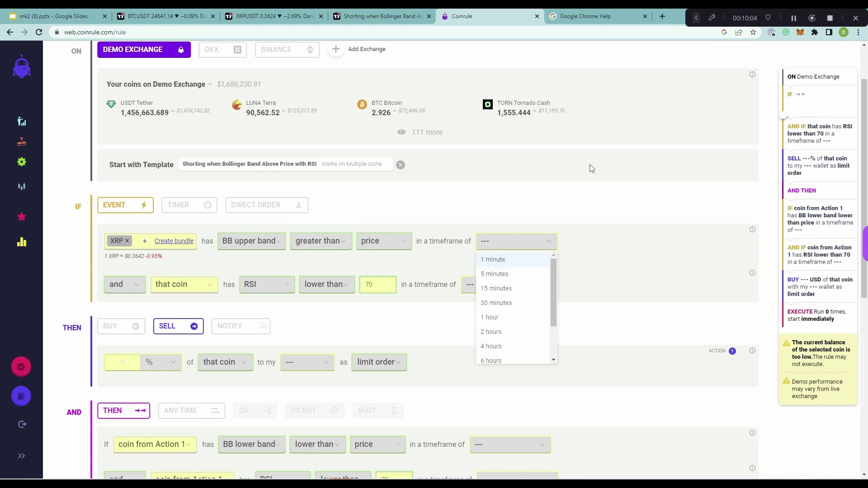
{"action": "left_click", "coordinate": [507, 321]}
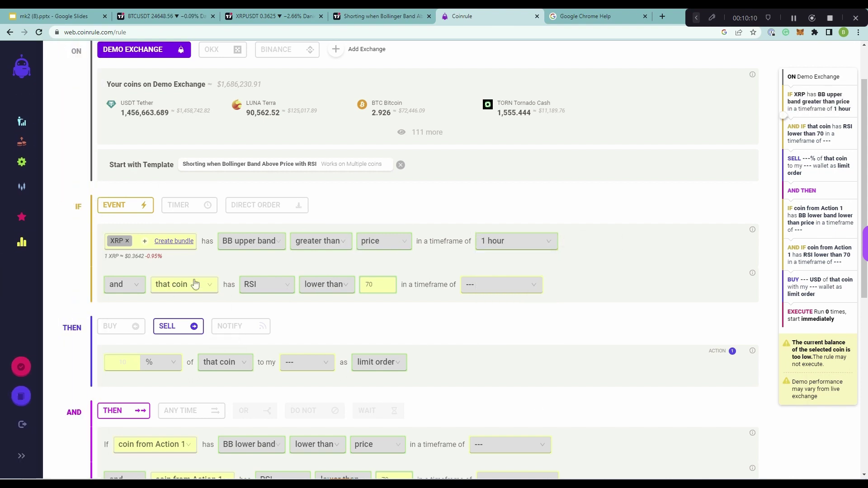
{"action": "left_click", "coordinate": [539, 286]}
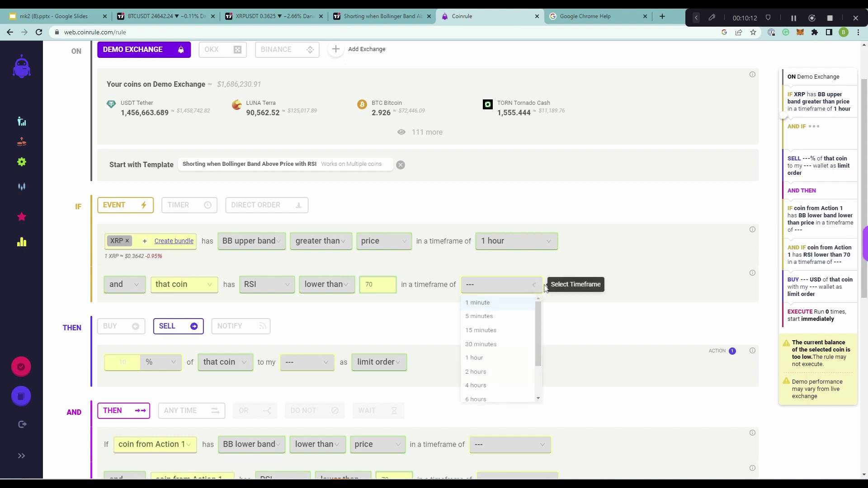
{"action": "left_click", "coordinate": [510, 362]}
Sell 100% of the coin into the USDT wallet
{"action": "left_click", "coordinate": [130, 362]}
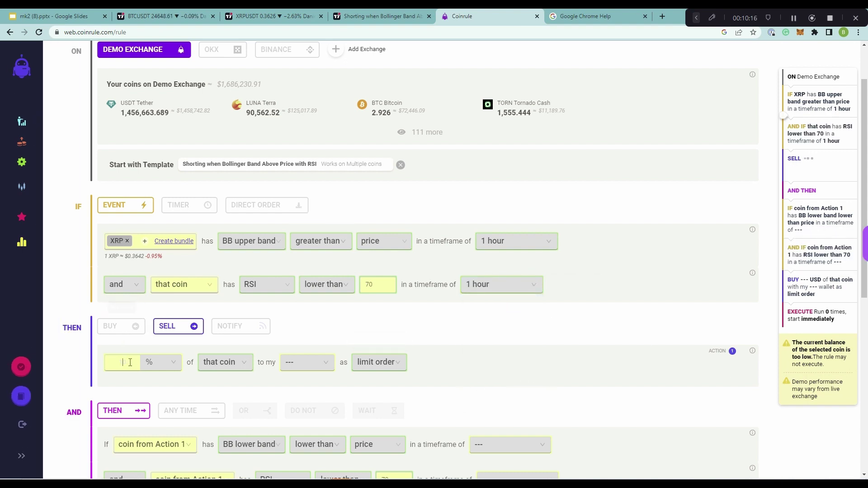
{"action": "type", "text": "100"}
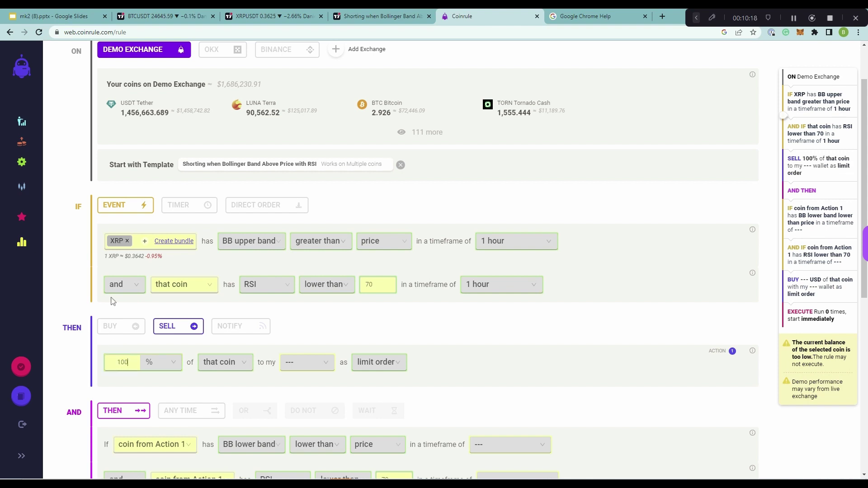
{"action": "left_click", "coordinate": [296, 362]}
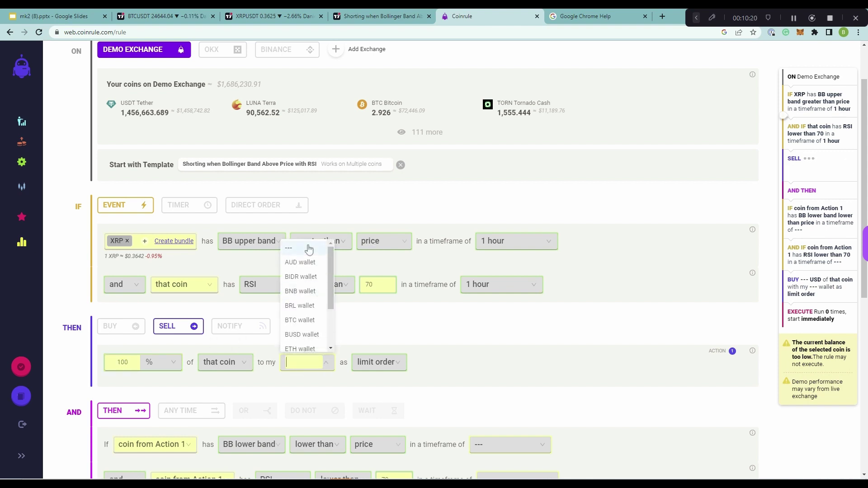
{"action": "type", "text": "usdt"}
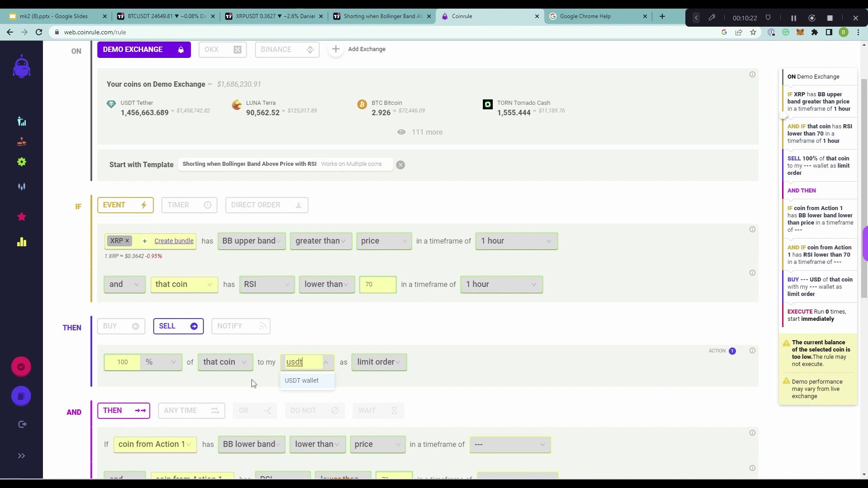
Confirm USDT as the destination wallet and set both follow-up band and RSI conditions to 1 hour
{"action": "key", "text": "Return"}
{"action": "scroll", "coordinate": [513, 353], "scroll_direction": "down", "scroll_amount": 4}
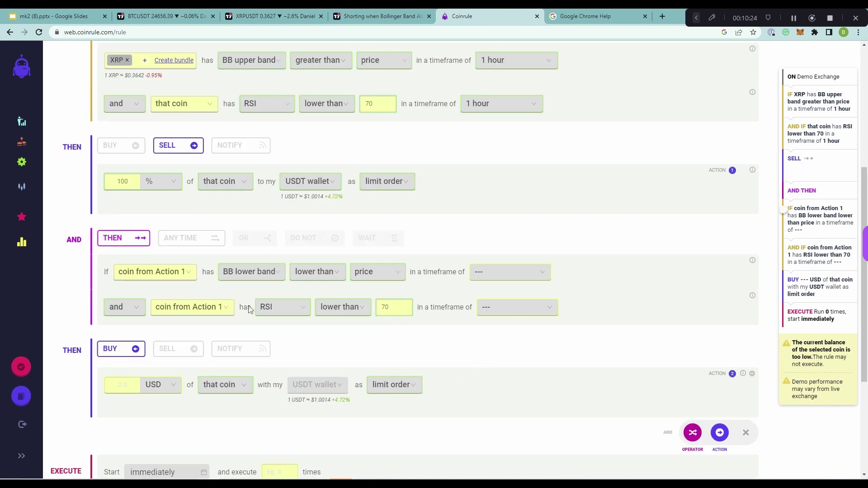
{"action": "left_click", "coordinate": [500, 273]}
{"action": "left_click", "coordinate": [510, 351]}
{"action": "left_click", "coordinate": [522, 312]}
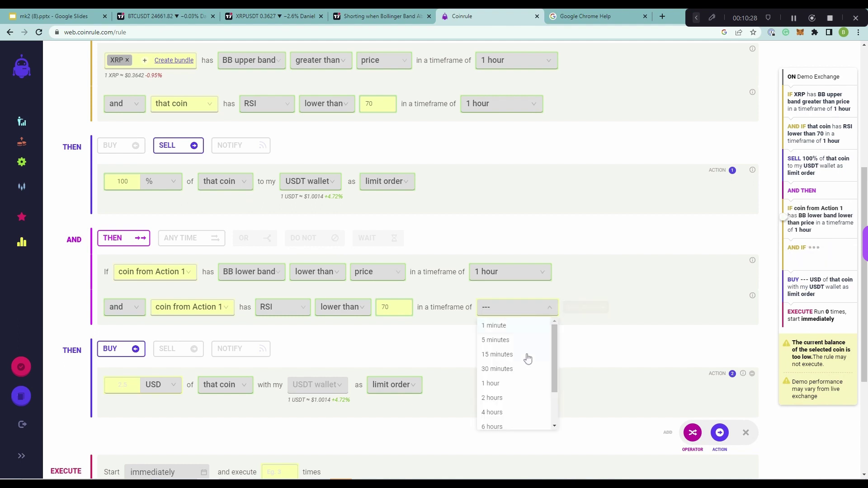
{"action": "left_click", "coordinate": [506, 381]}
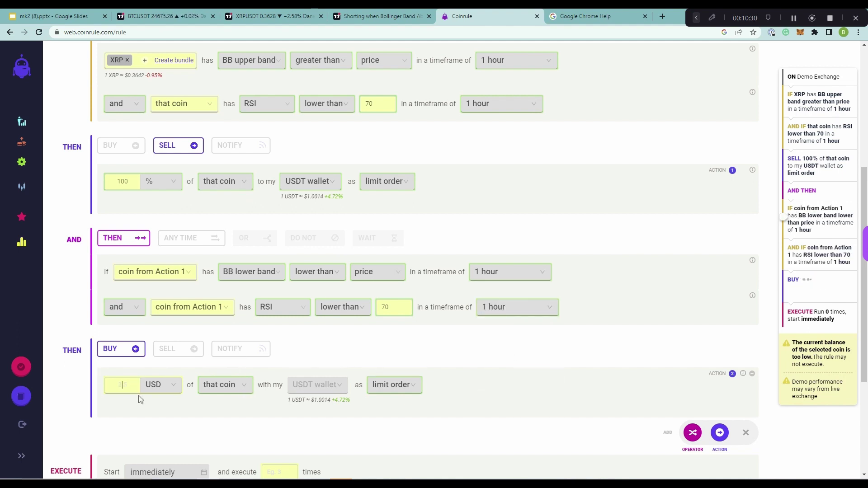
Make the second action buy 100% of the amount sold of that coin
{"action": "left_click", "coordinate": [165, 384]}
{"action": "left_click", "coordinate": [151, 416]}
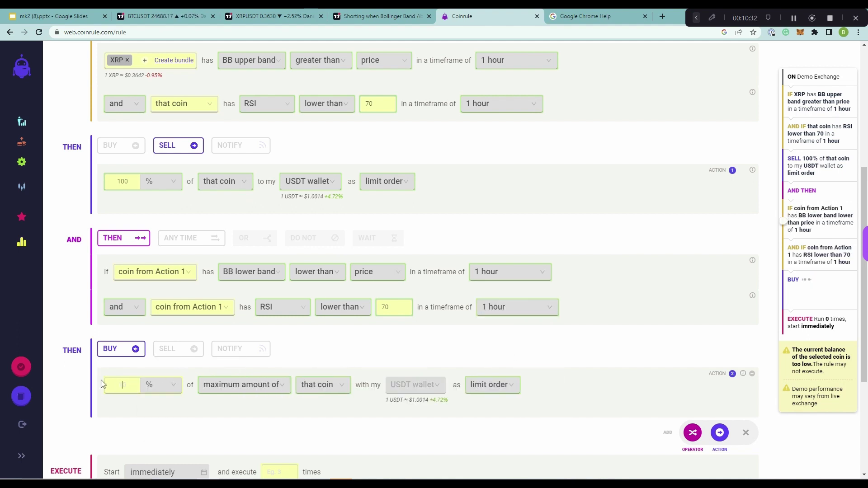
{"action": "type", "text": "100"}
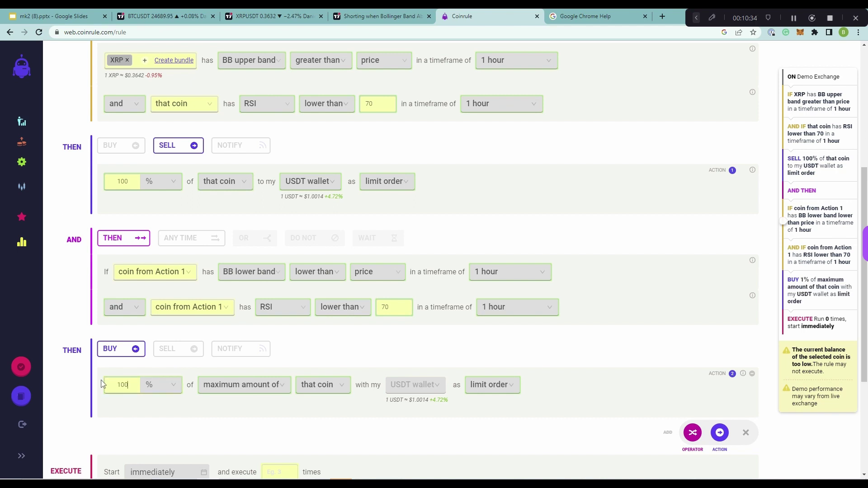
{"action": "left_click", "coordinate": [242, 384]}
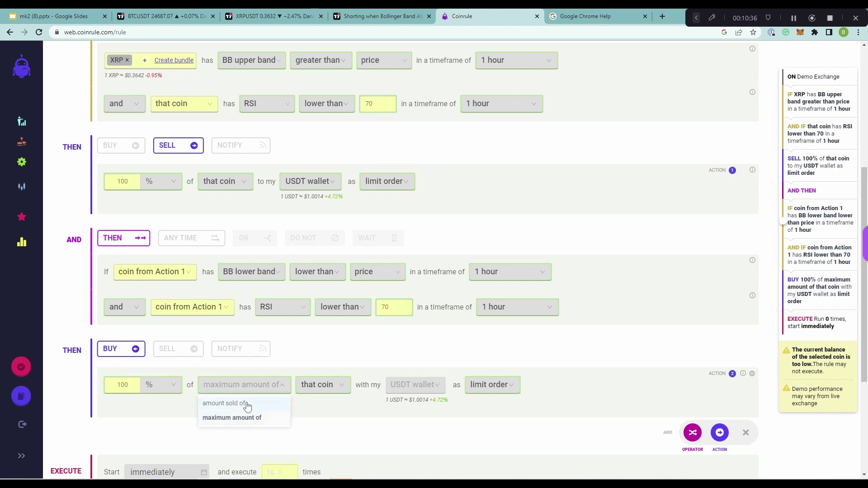
{"action": "left_click", "coordinate": [243, 401]}
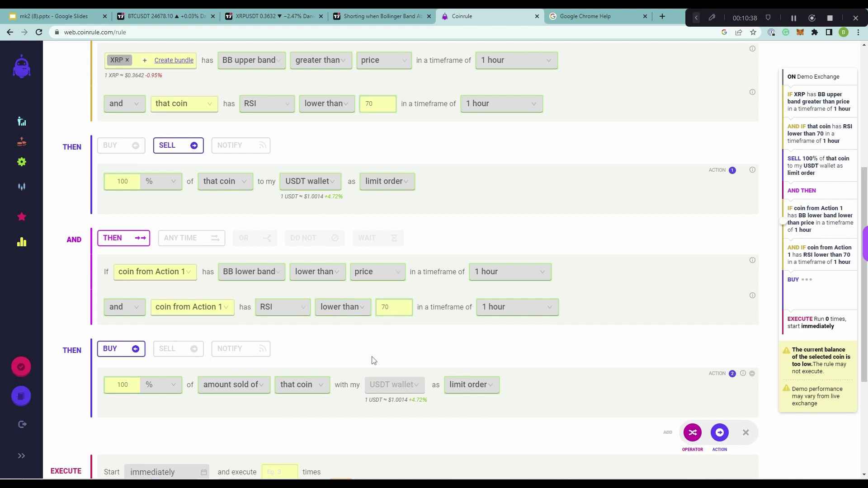
{"action": "scroll", "coordinate": [505, 320], "scroll_direction": "down", "scroll_amount": 3}
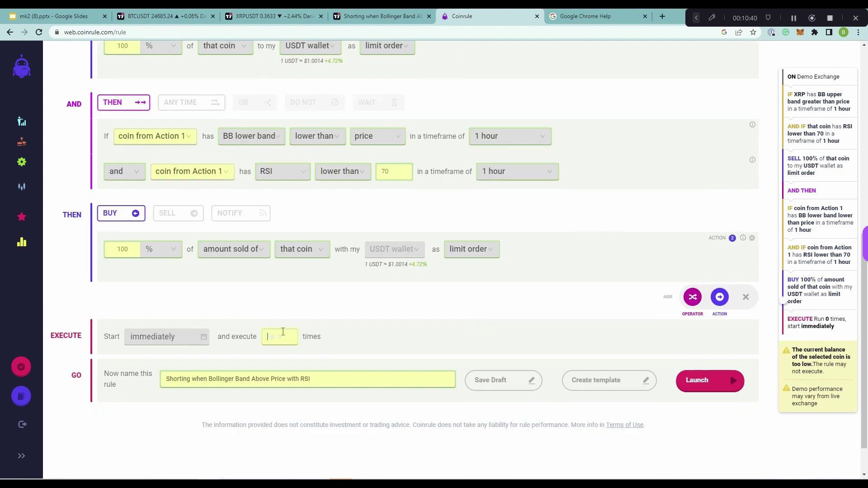
Set the rule to execute 100 times in total and launch it as a demo
{"action": "type", "text": "00"}
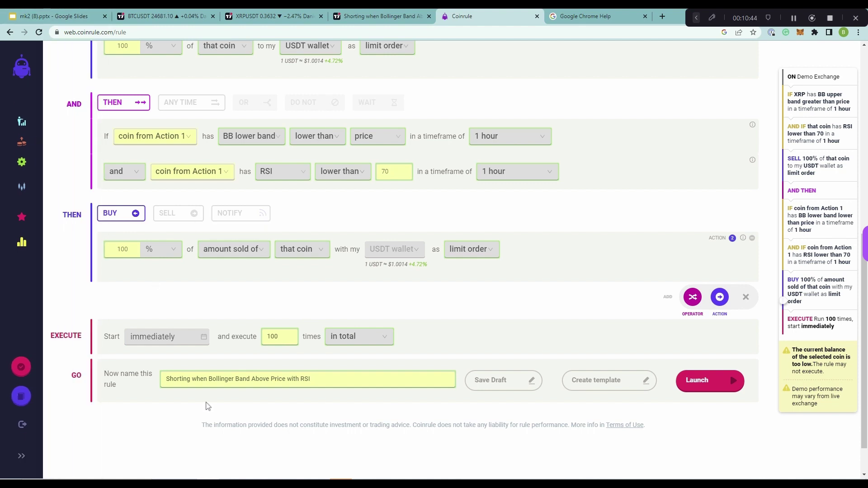
{"action": "triple_click", "coordinate": [371, 381]}
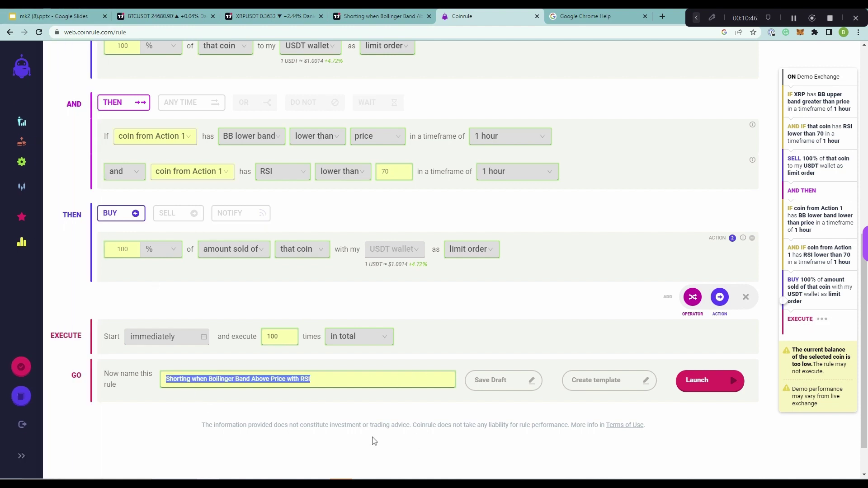
{"action": "left_click", "coordinate": [332, 412]}
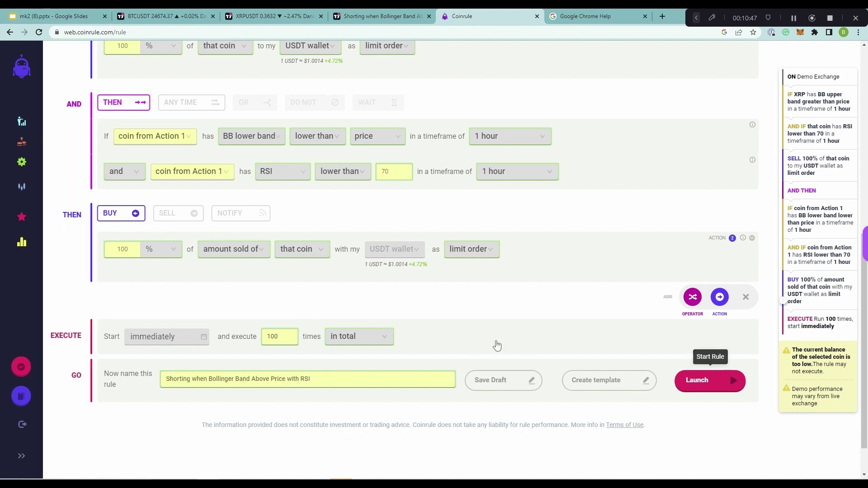
{"action": "left_click", "coordinate": [696, 380]}
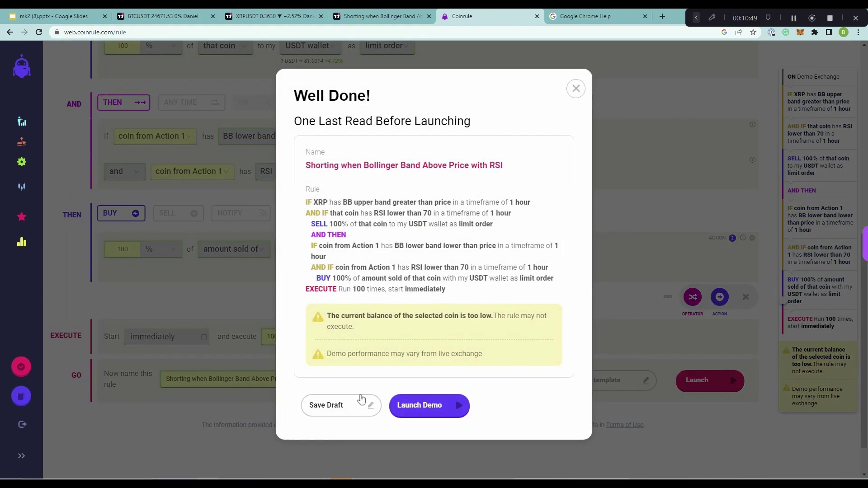
{"action": "left_click", "coordinate": [413, 404]}
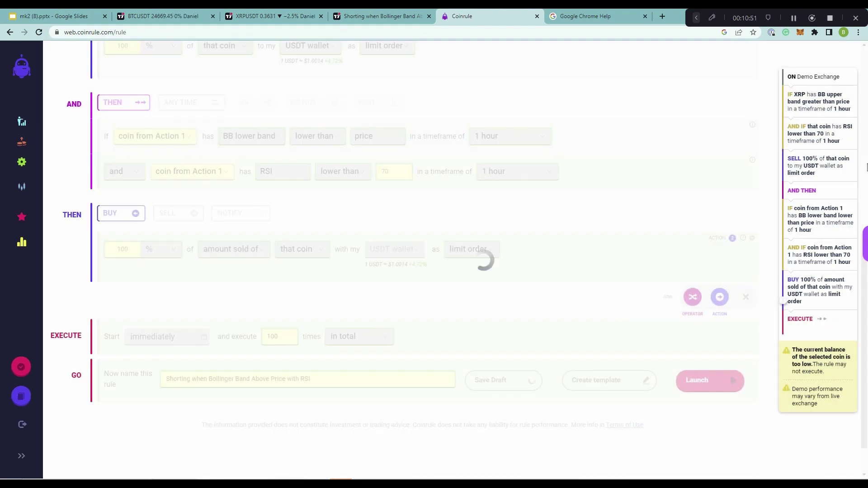